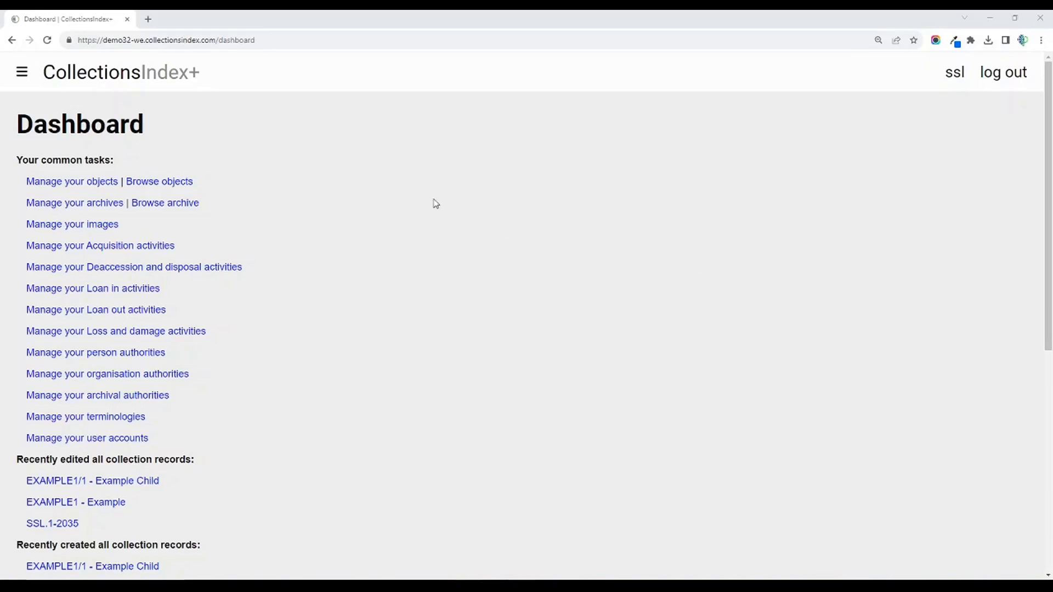
# Go to the Reports area and expand the Uncategorised reports folder
pyautogui.click(22, 73)
pyautogui.scroll(-2, 57, 196)
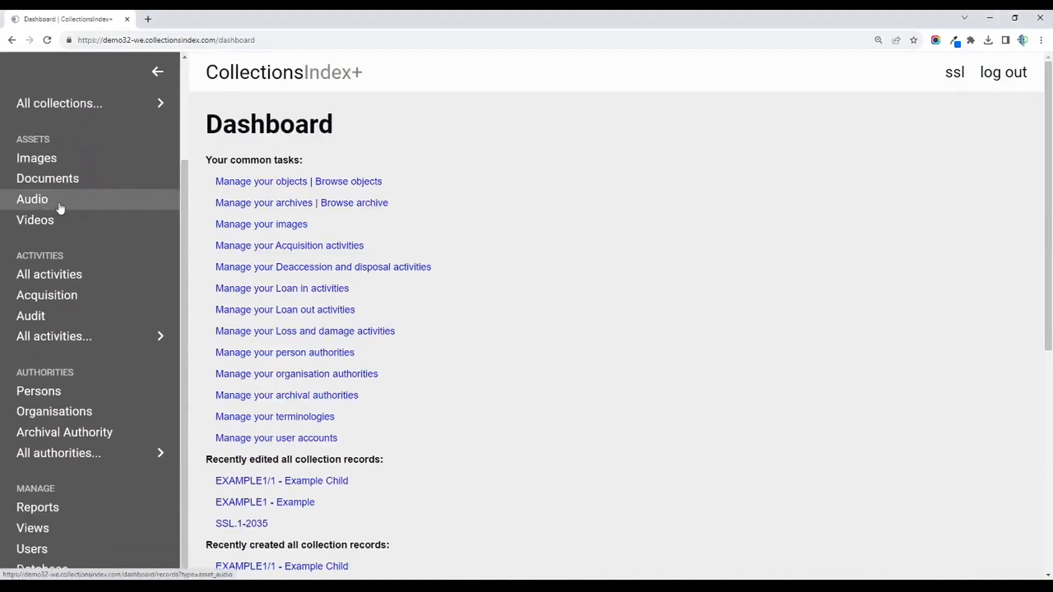
pyautogui.click(52, 510)
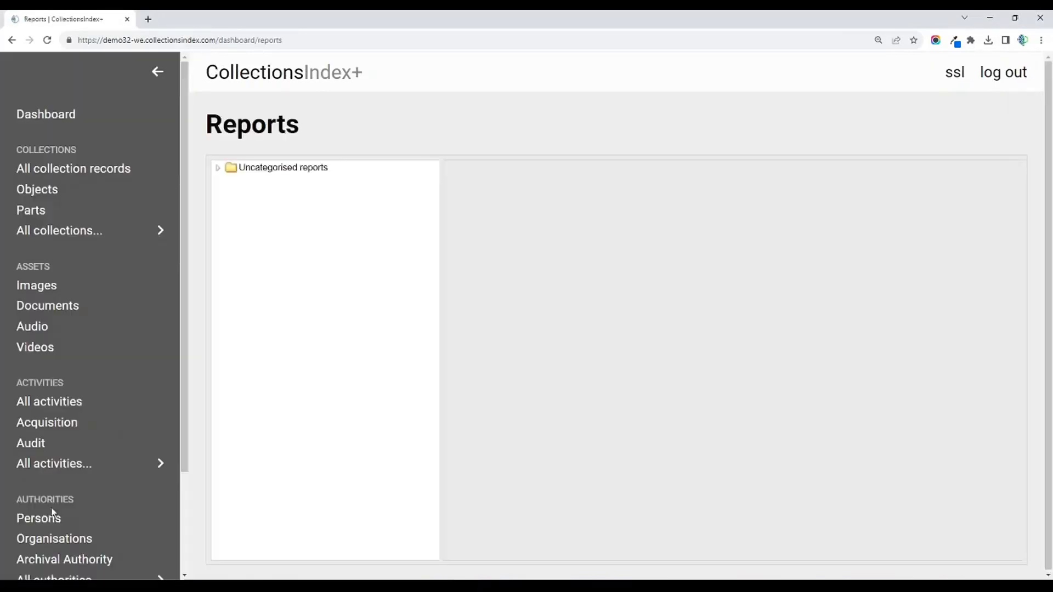
pyautogui.click(158, 72)
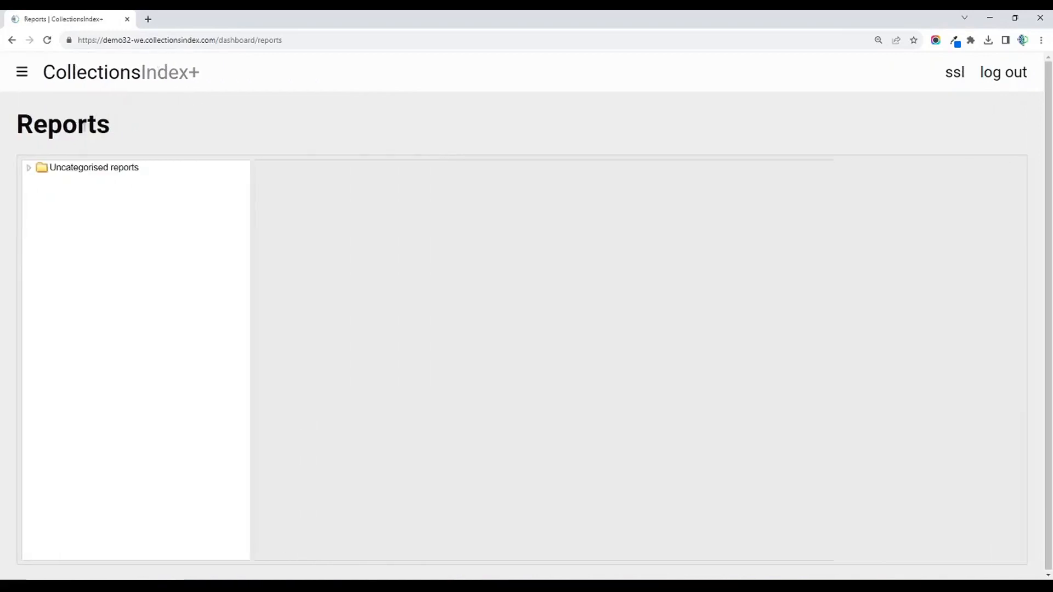
pyautogui.click(29, 168)
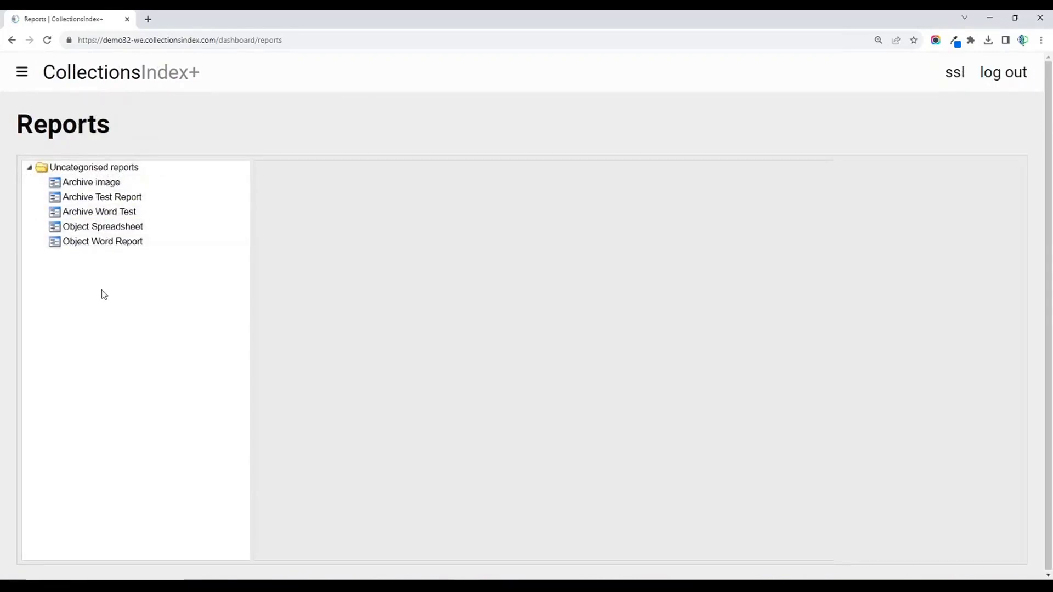
# Add a new report named "Object Training Example" to the Uncategorised reports folder
pyautogui.rightClick(59, 173)
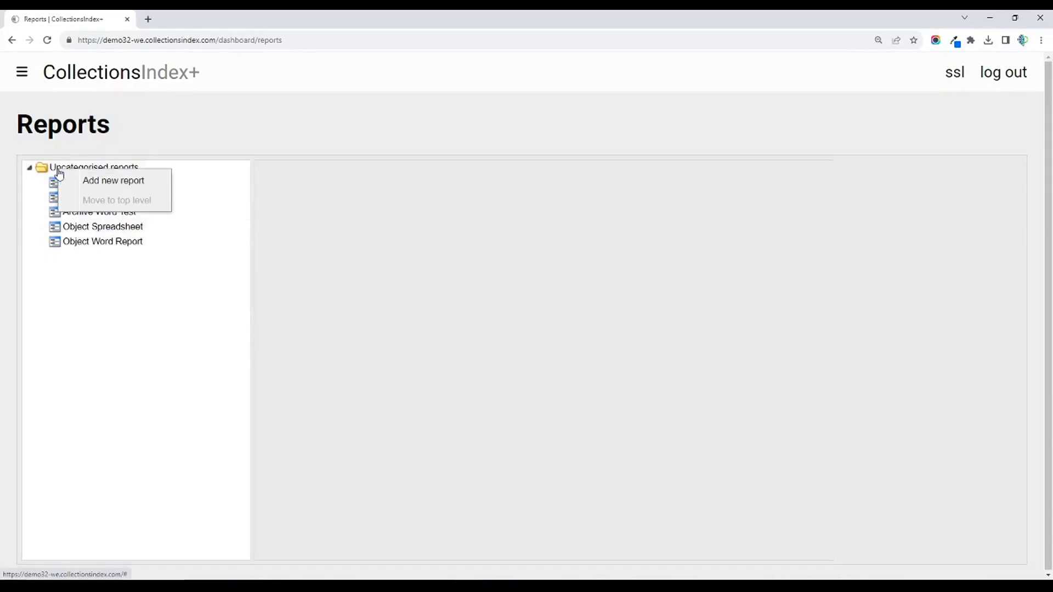
pyautogui.click(88, 182)
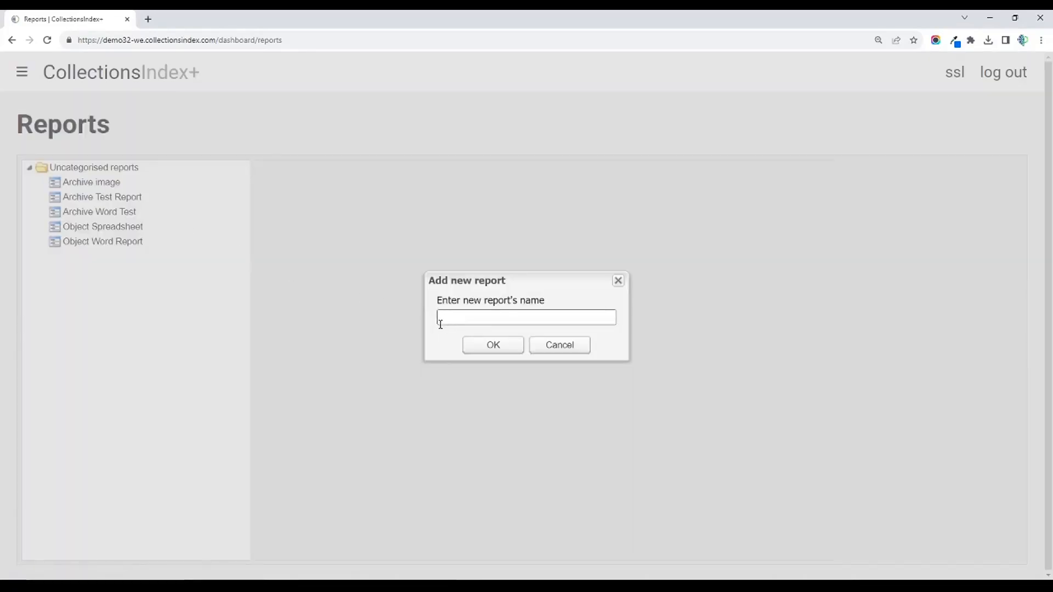
pyautogui.click(466, 318)
pyautogui.write('Object Training Example')
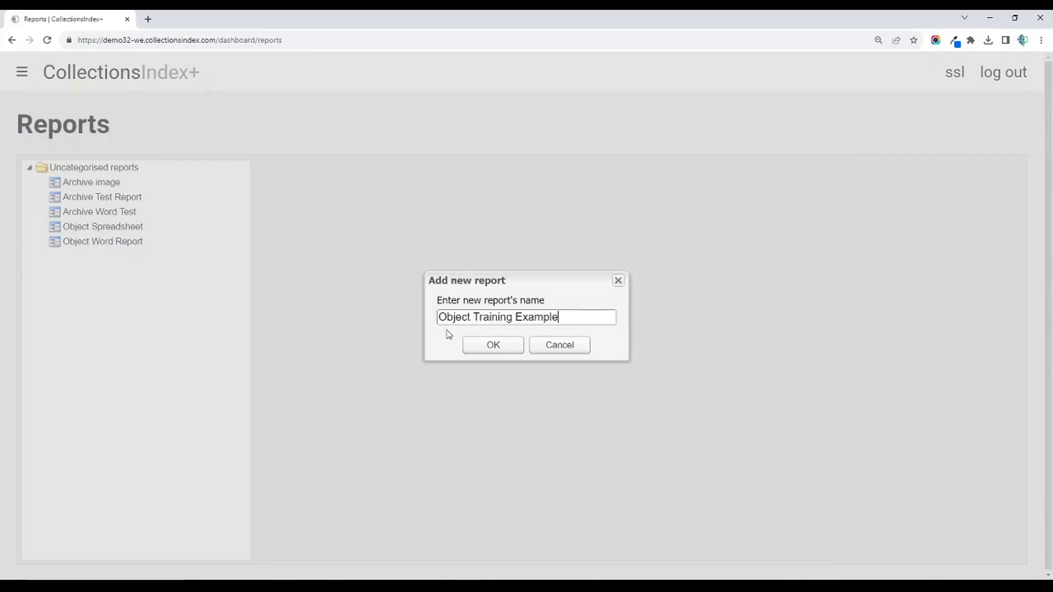
pyautogui.click(486, 346)
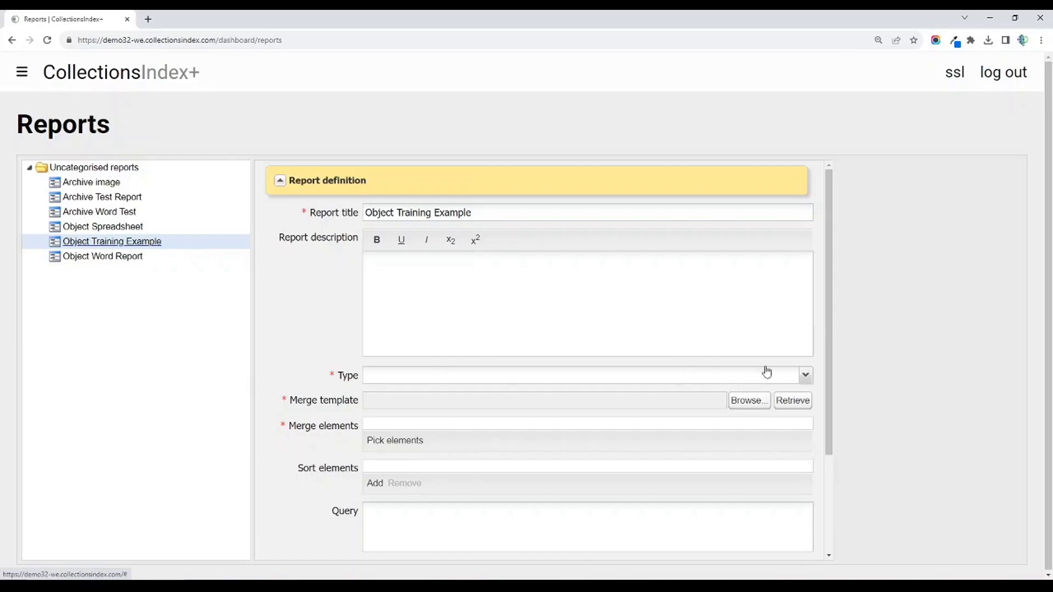
# Set the report type to spreadsheet and filter the merge element choices by the Object record type
pyautogui.click(806, 377)
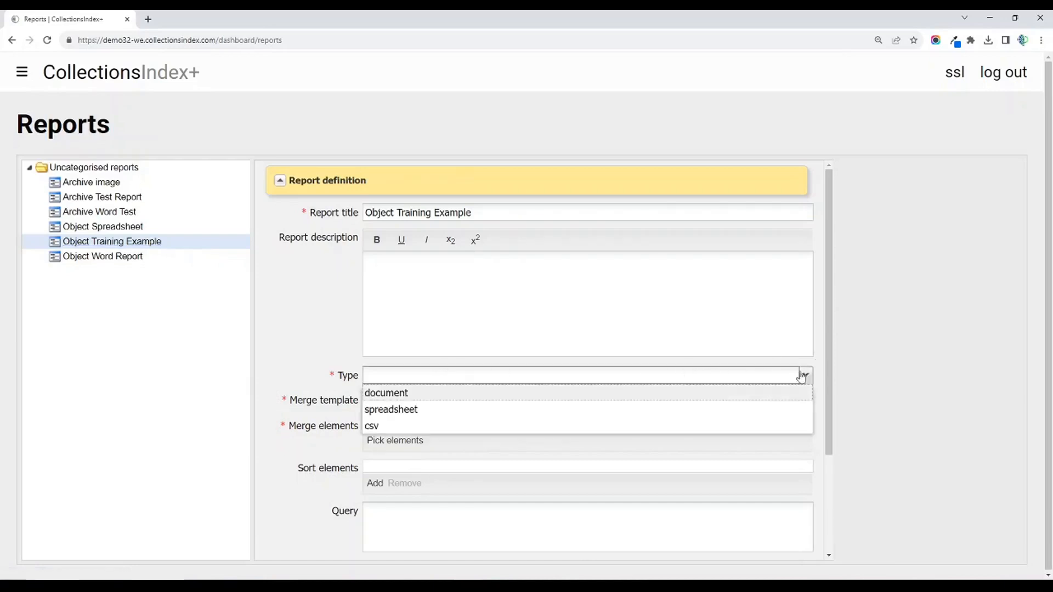
pyautogui.click(431, 411)
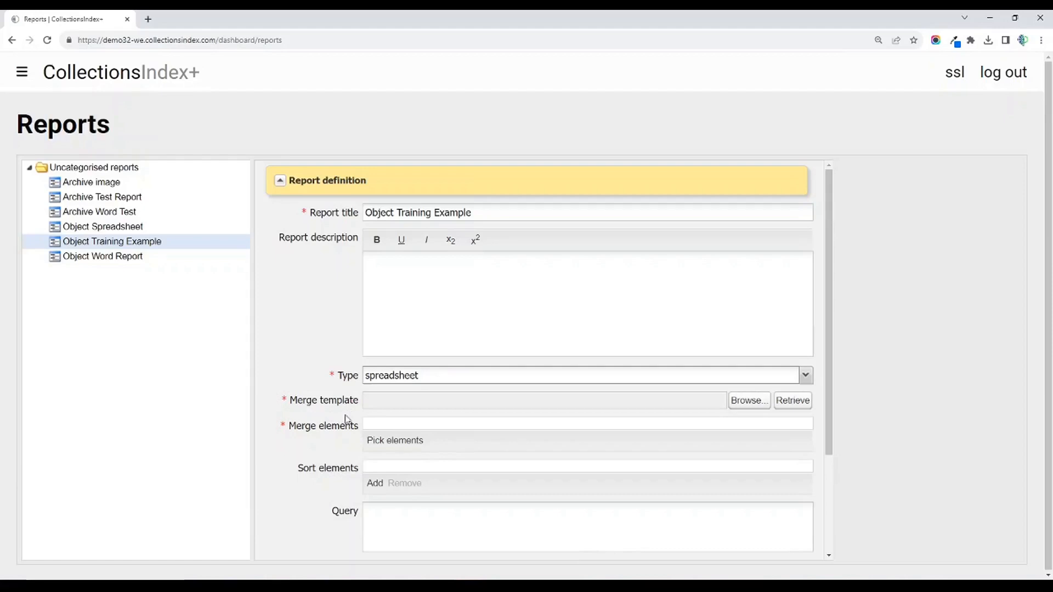
pyautogui.click(392, 445)
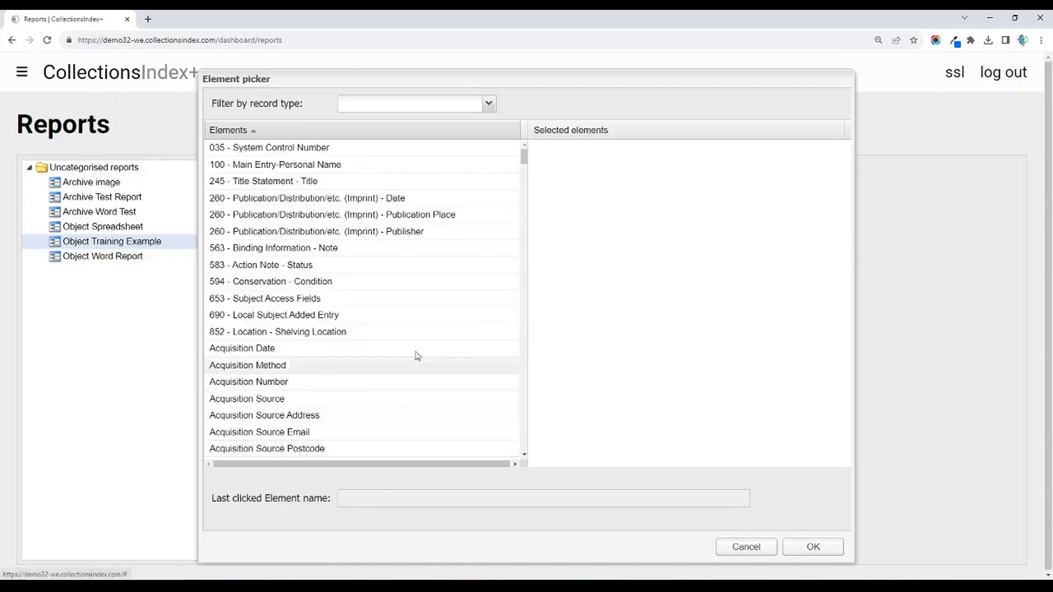
pyautogui.click(487, 104)
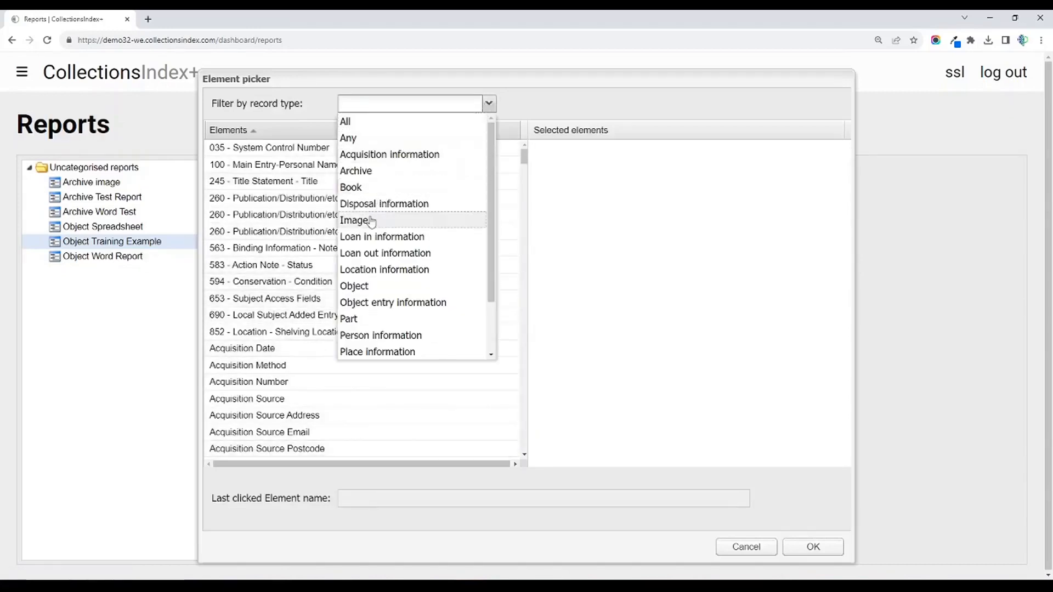
pyautogui.click(369, 293)
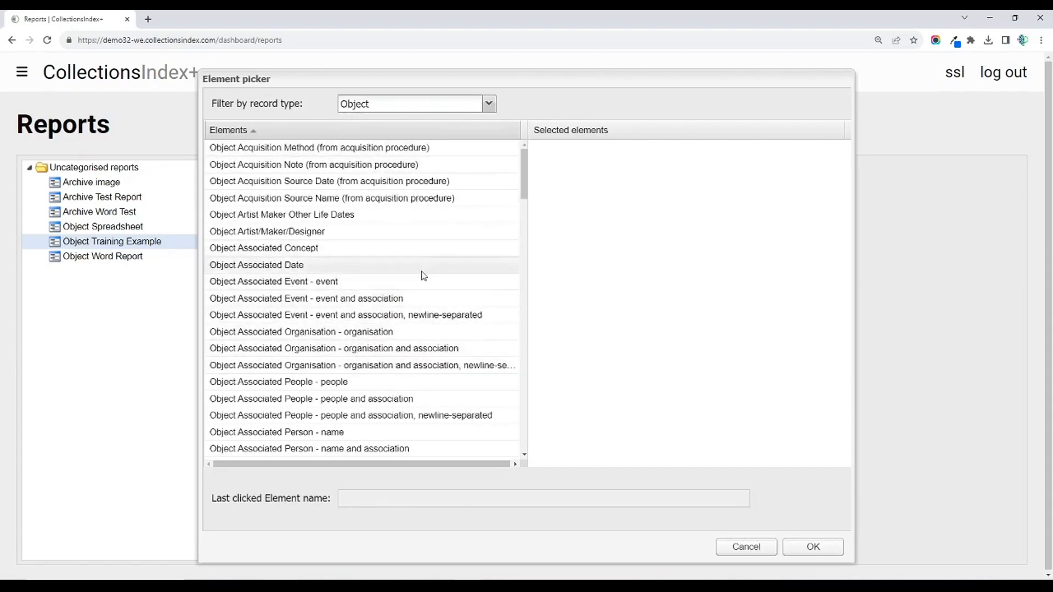
# Add Object Brief Description, Object Current Location and Object Image - thumb to the selected merge elements
pyautogui.scroll(-4, 422, 275)
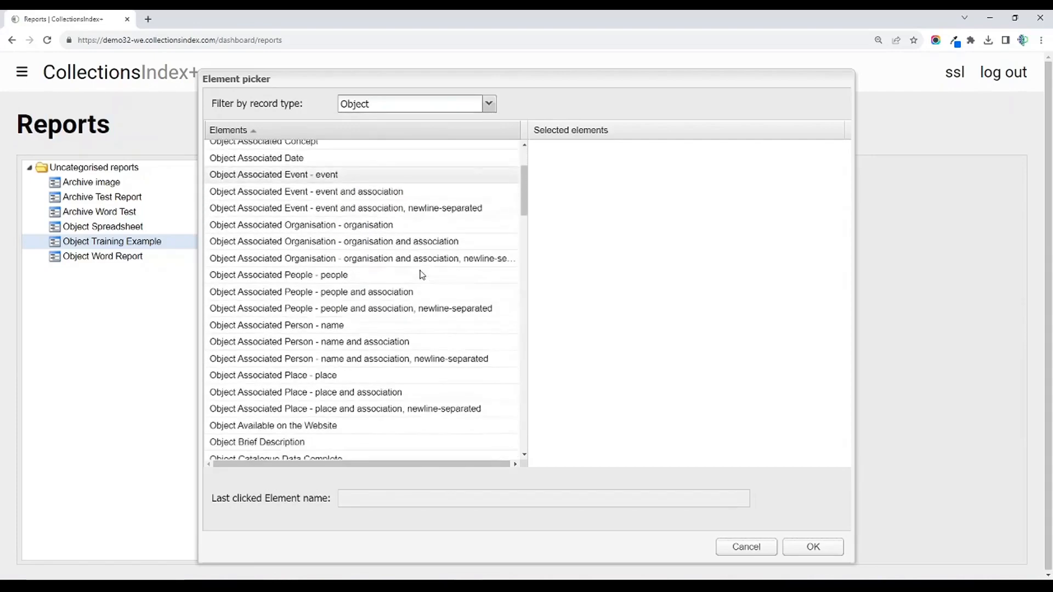
pyautogui.moveTo(367, 330); pyautogui.dragTo(617, 303)
pyautogui.scroll(-3, 413, 325)
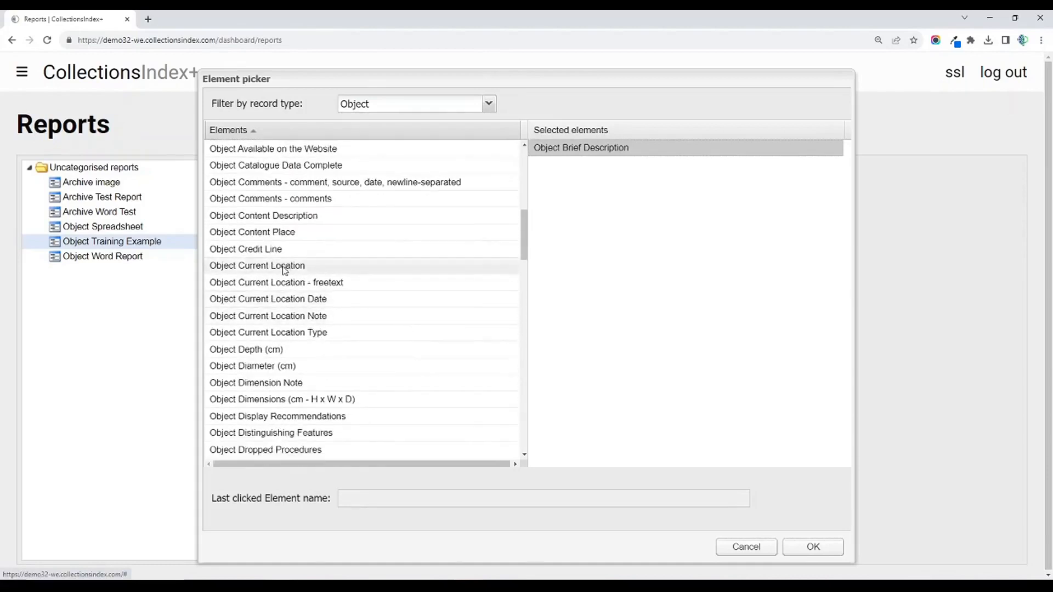
pyautogui.moveTo(284, 269); pyautogui.dragTo(611, 280)
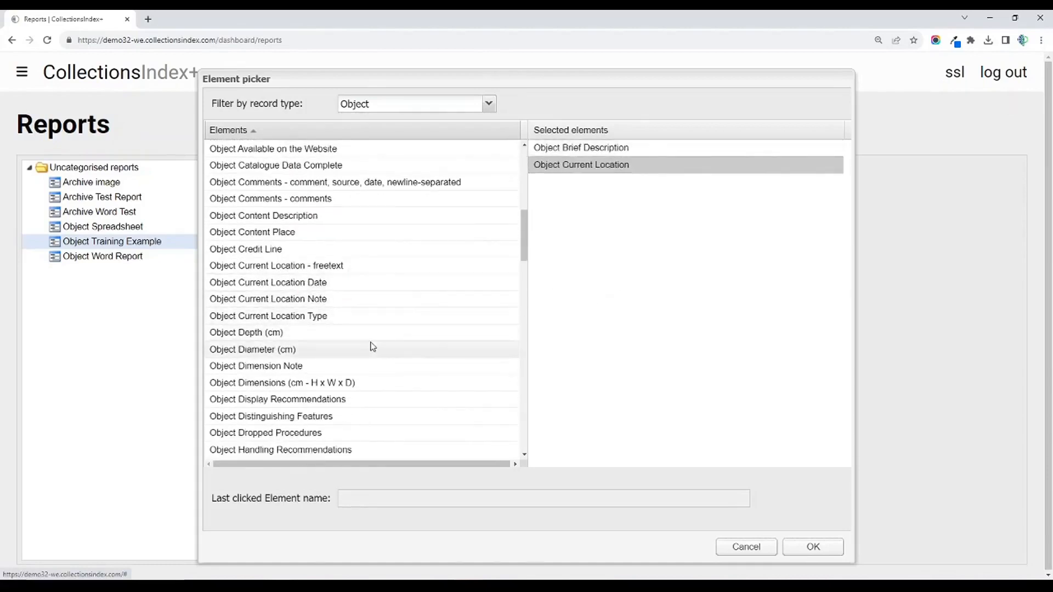
pyautogui.scroll(-5, 372, 346)
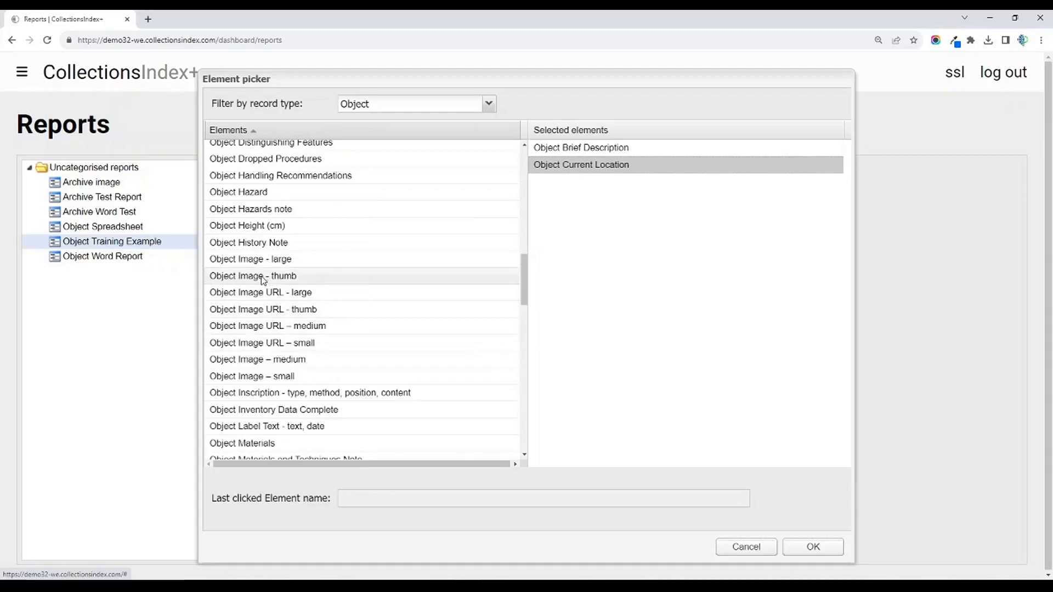
pyautogui.moveTo(263, 280); pyautogui.dragTo(626, 274)
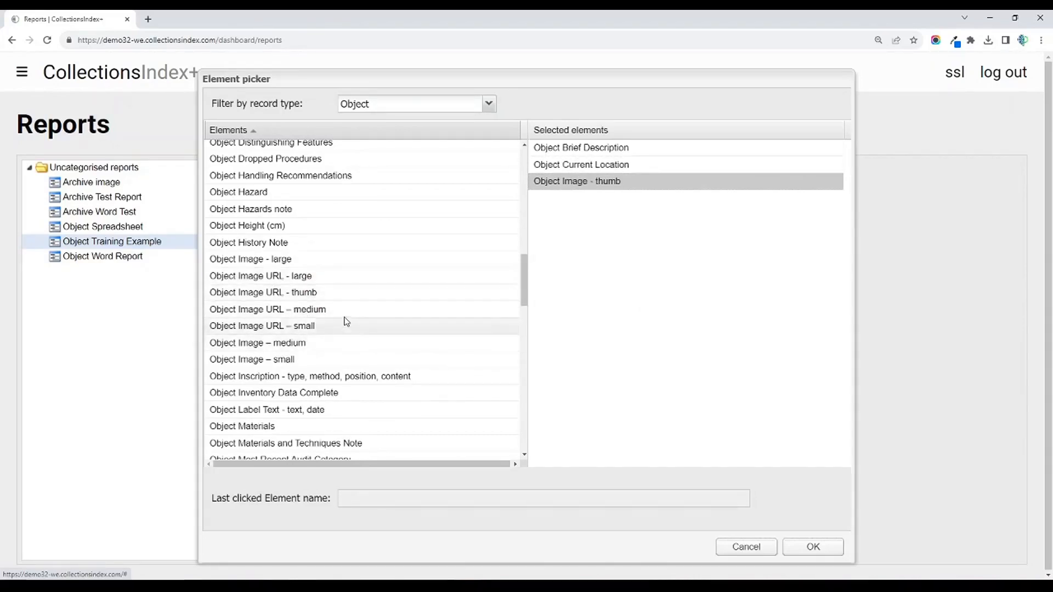
# Add Object Part Name and Object Part Number to the selected merge elements and accept the selection
pyautogui.scroll(-3, 346, 322)
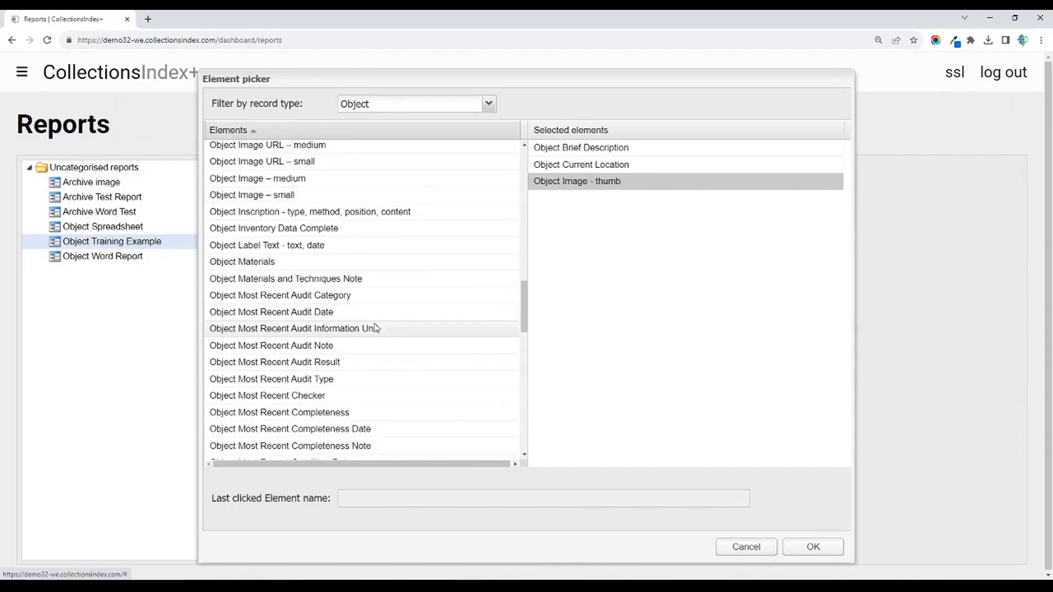
pyautogui.scroll(-5, 376, 328)
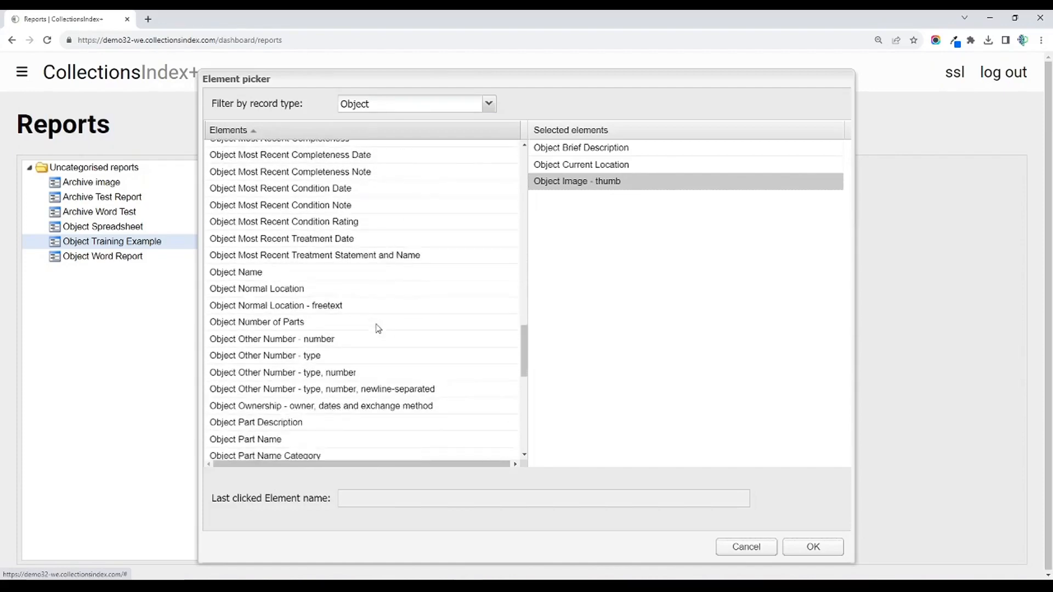
pyautogui.scroll(-2, 376, 327)
pyautogui.moveTo(377, 329); pyautogui.dragTo(616, 326)
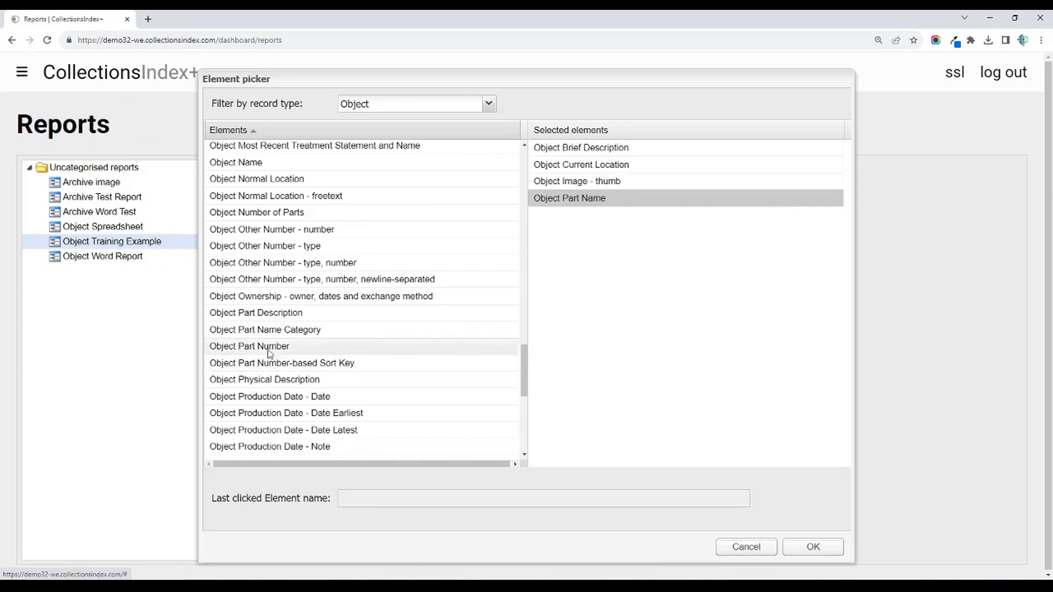
pyautogui.moveTo(267, 351); pyautogui.dragTo(595, 328)
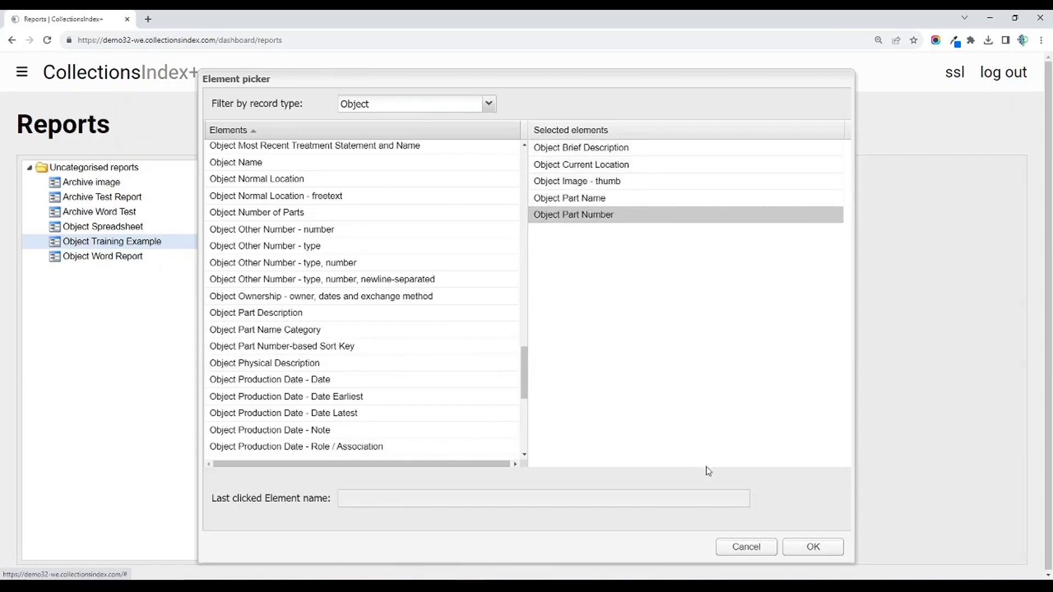
pyautogui.click(813, 548)
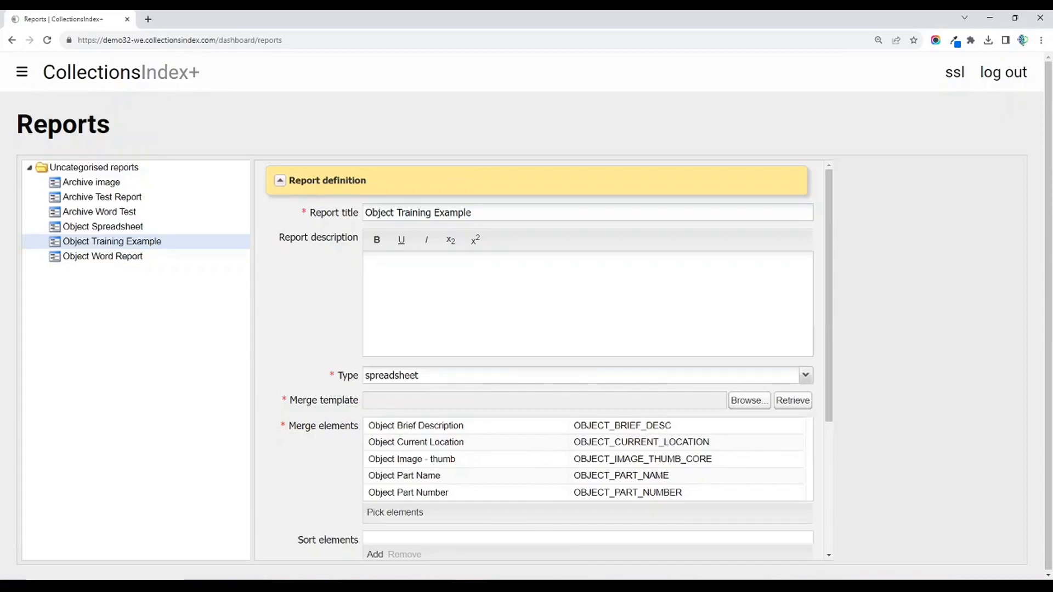
# Switch to the template spreadsheet in LibreOffice Calc, widen the Number column to fit its placeholder, and return to the report form
pyautogui.click(565, 585)
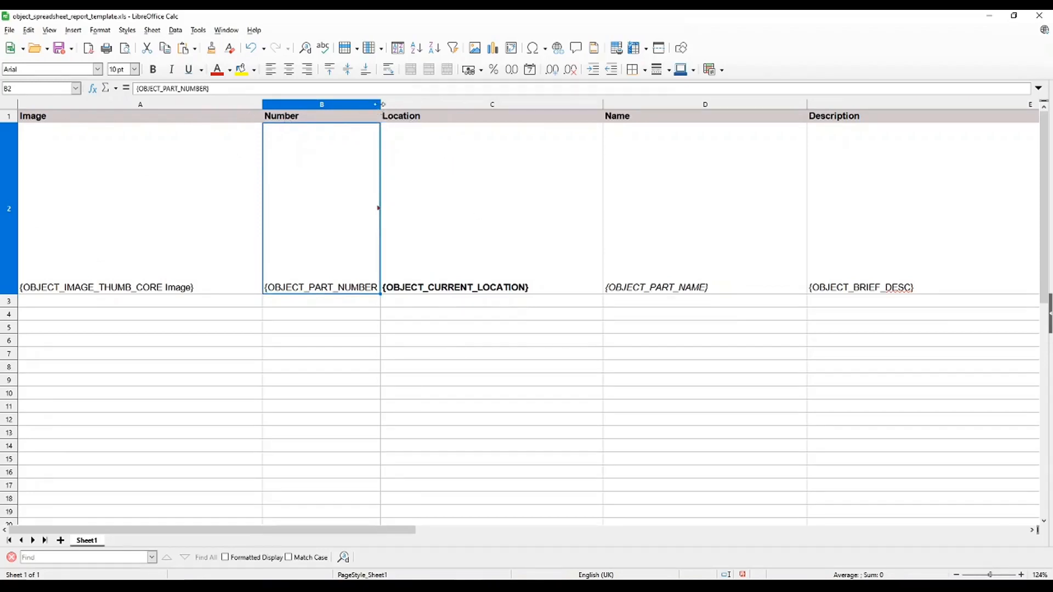
pyautogui.moveTo(382, 104); pyautogui.dragTo(407, 104)
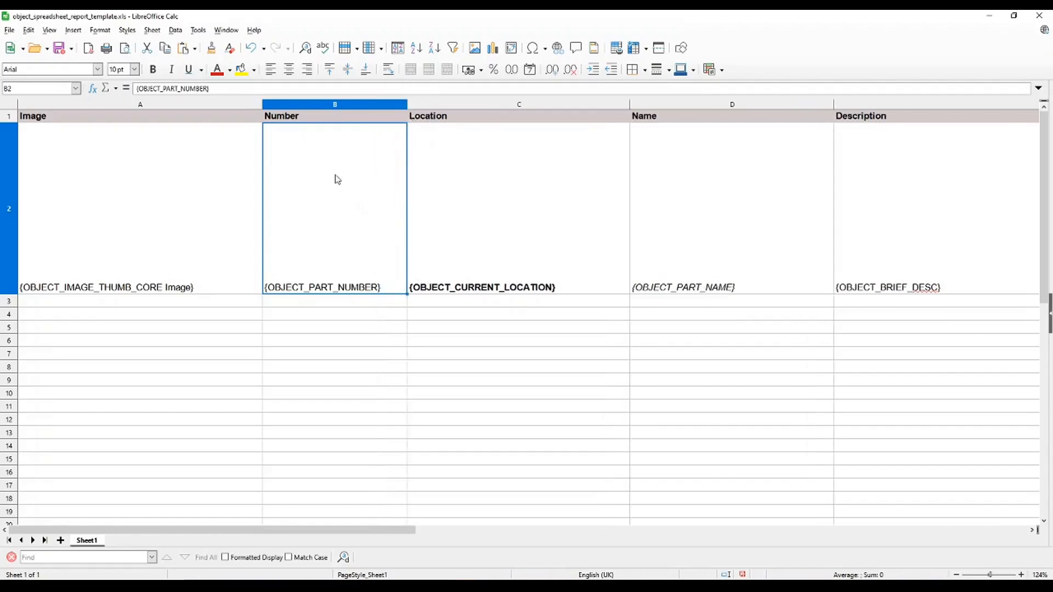
pyautogui.click(458, 201)
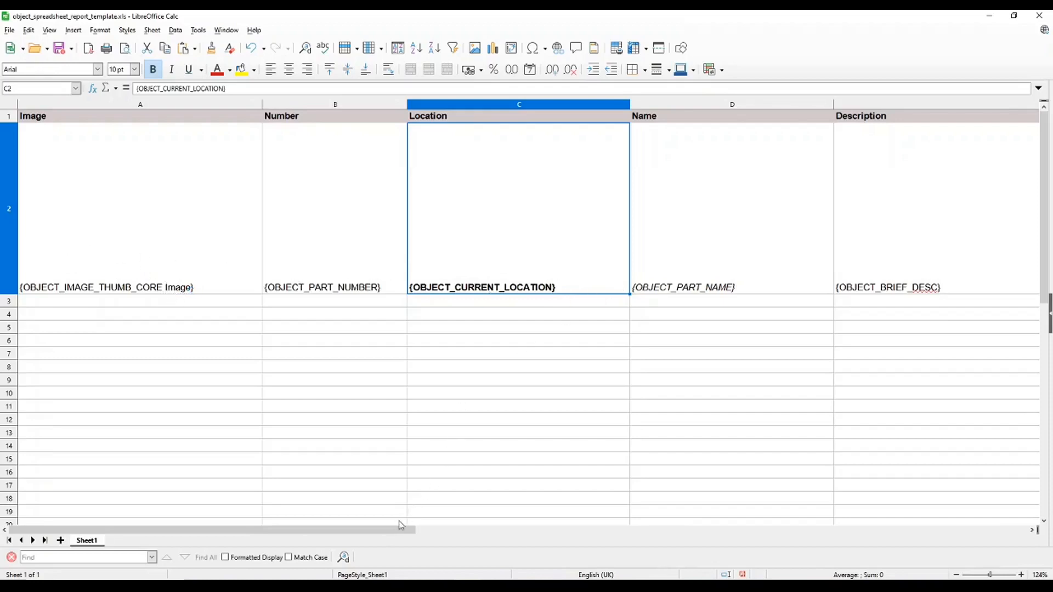
pyautogui.moveTo(401, 525)
pyautogui.mouseDown()
pyautogui.moveTo(567, 526)
pyautogui.moveTo(397, 525)
pyautogui.mouseUp()
pyautogui.click(989, 15)
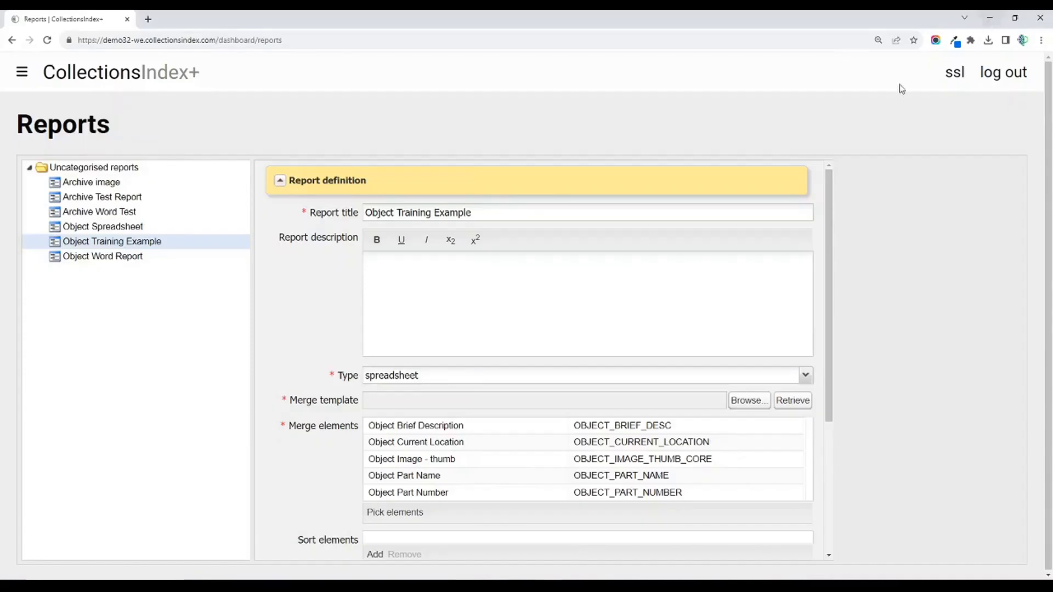
# Choose object_training_report_template.xls from the report_templates folder in 1.demo docs as the merge template
pyautogui.click(758, 403)
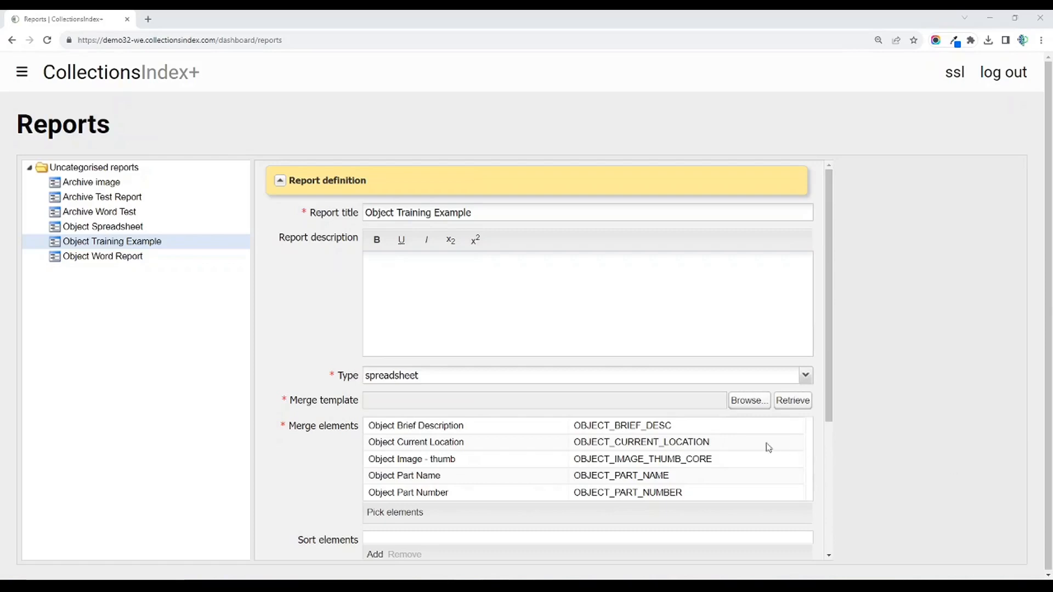
pyautogui.click(745, 400)
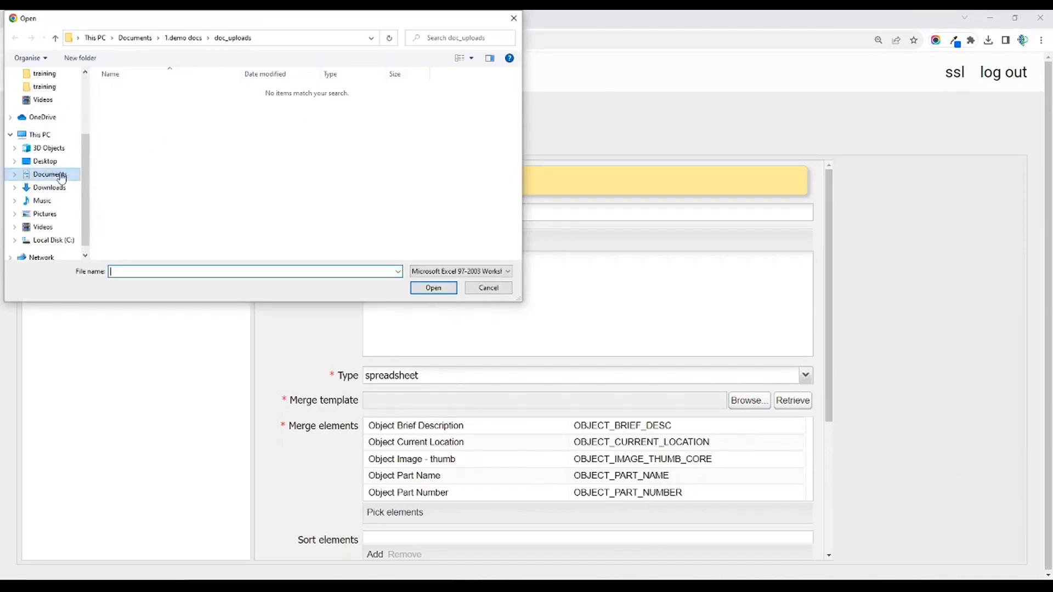
pyautogui.click(184, 38)
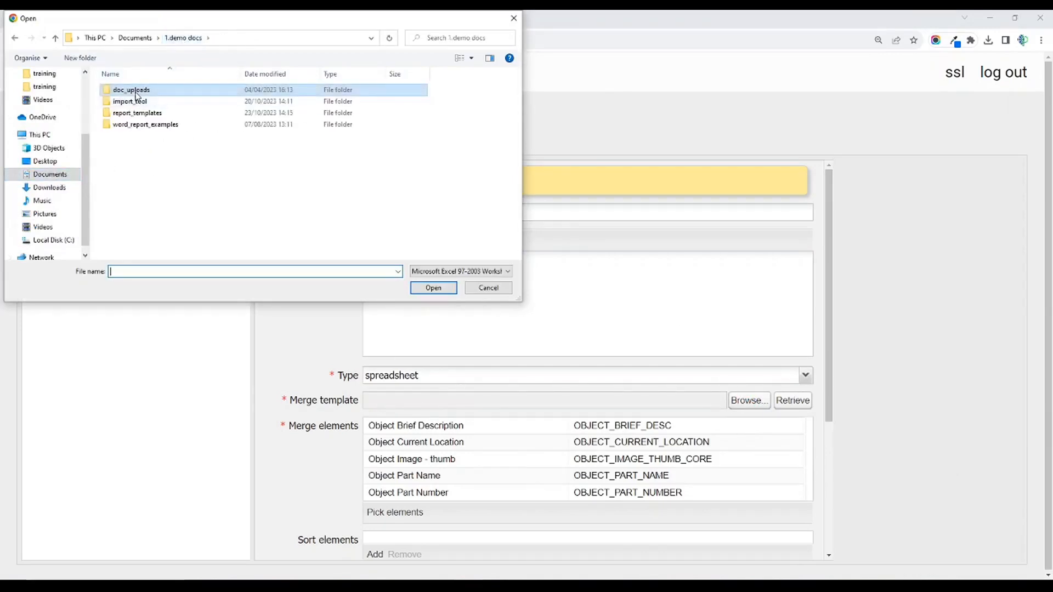
pyautogui.click(141, 115)
pyautogui.doubleClick(141, 114)
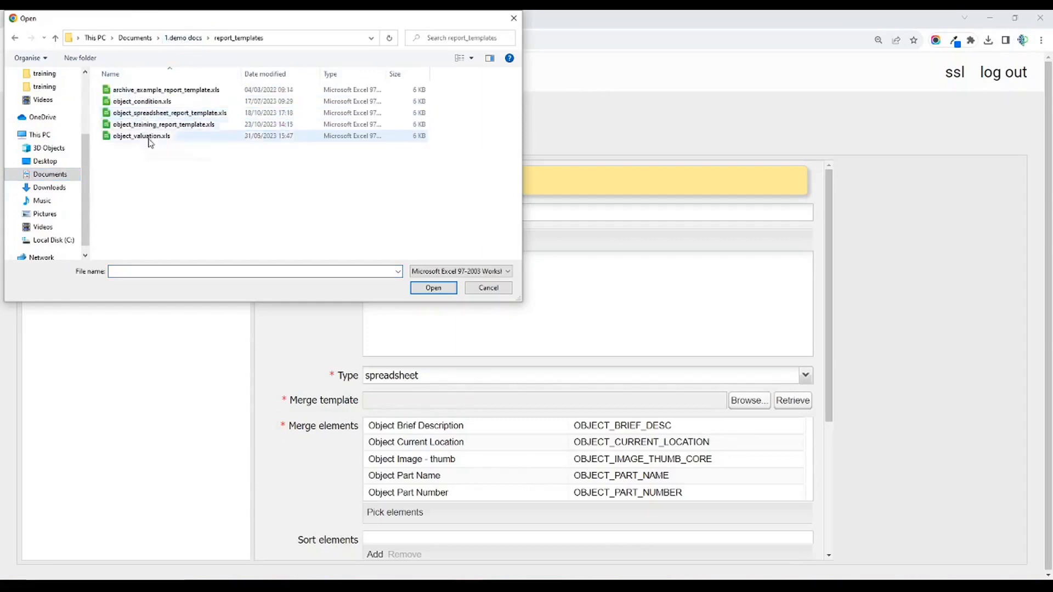
pyautogui.doubleClick(179, 126)
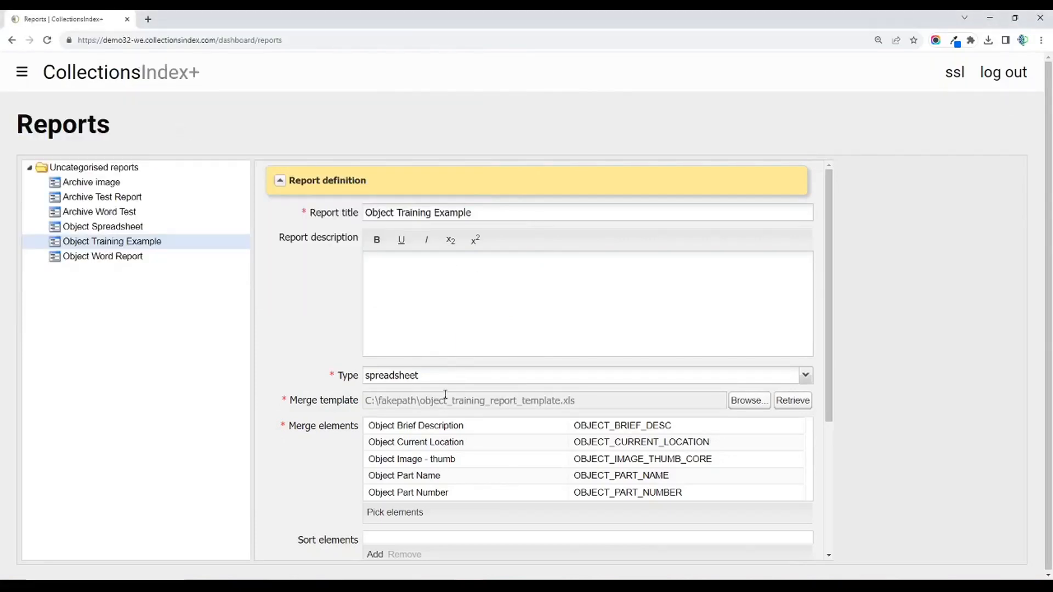
# Save the Object Training Example report definition and dismiss the confirmation
pyautogui.scroll(-4, 445, 295)
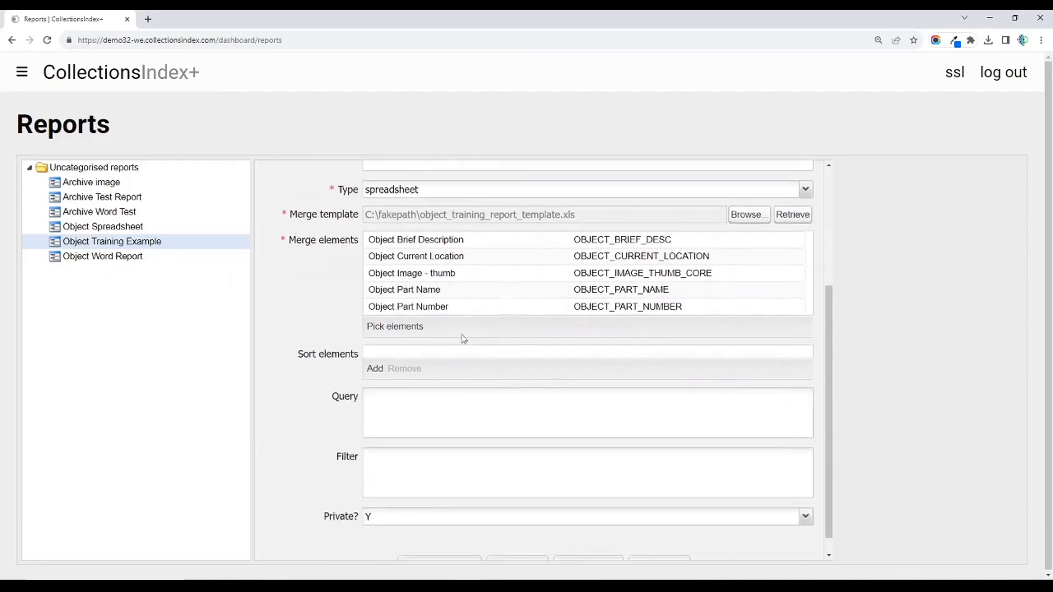
pyautogui.click(660, 543)
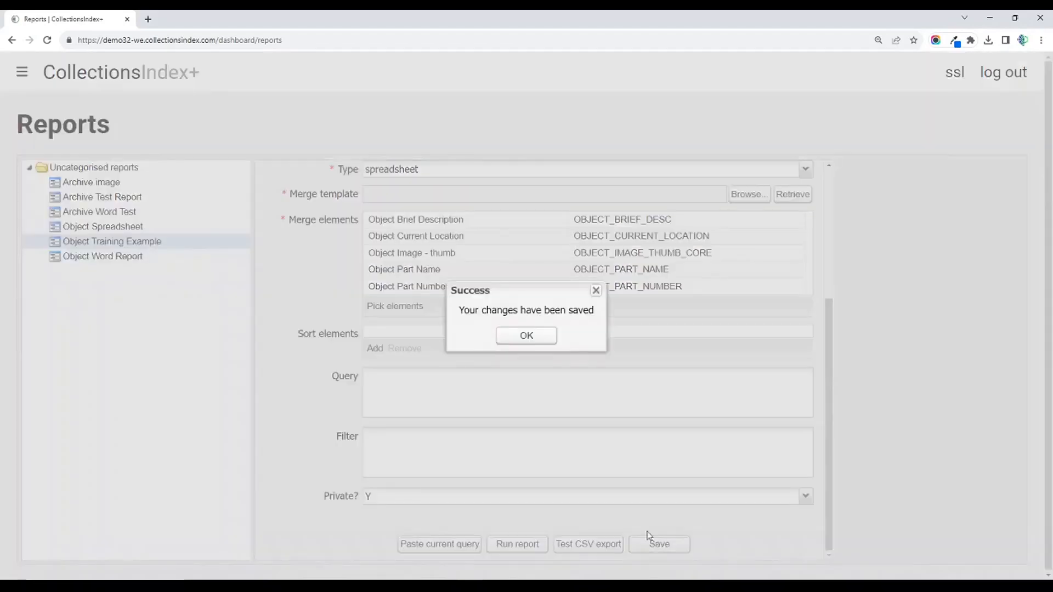
pyautogui.click(538, 335)
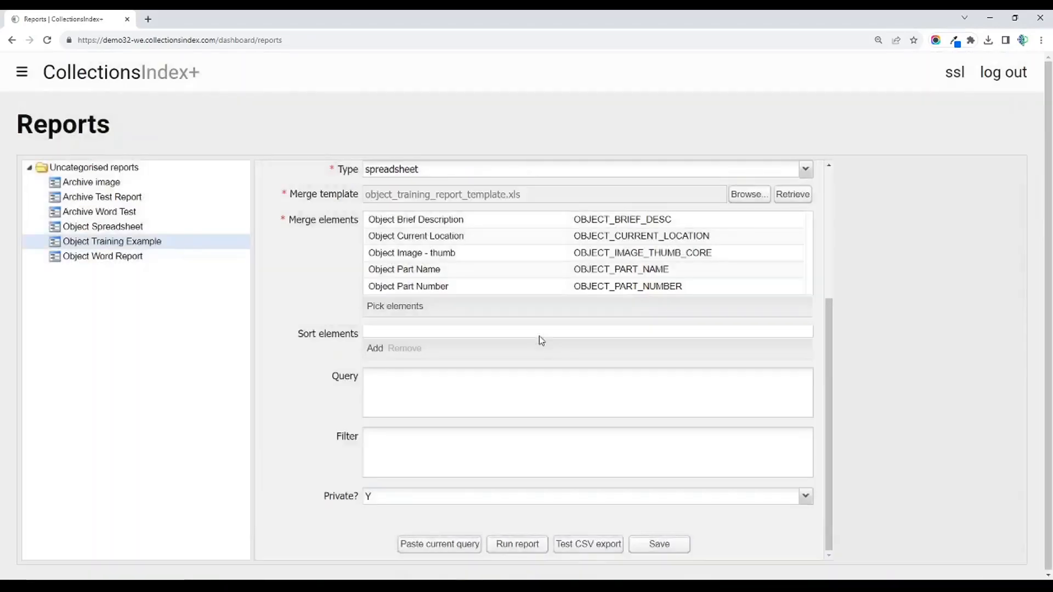
# Run the Object Training Example report on the objects found by a free-text quick search for "bust"
pyautogui.click(502, 544)
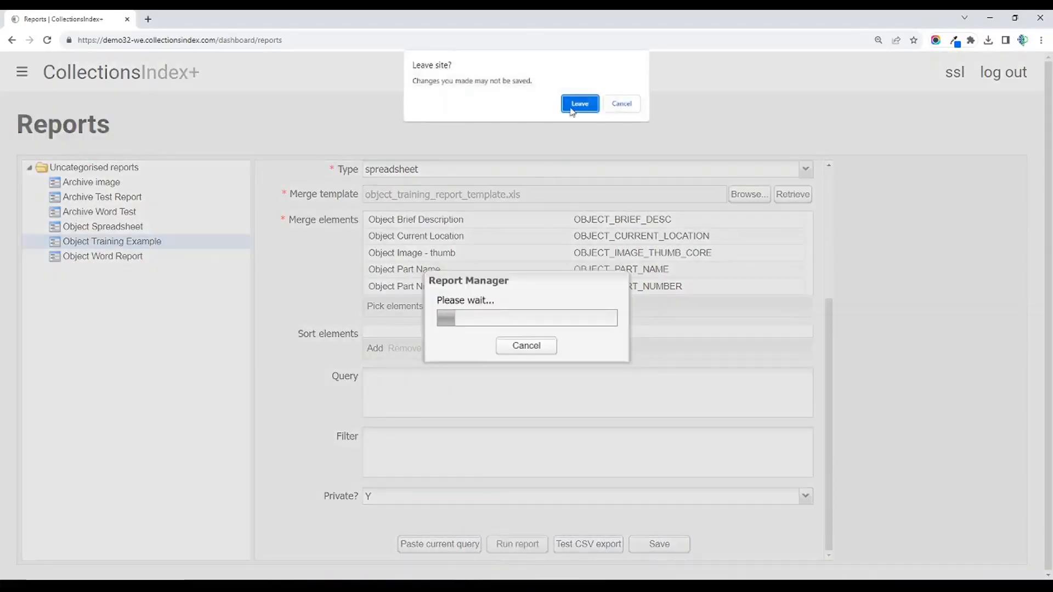
pyautogui.click(572, 111)
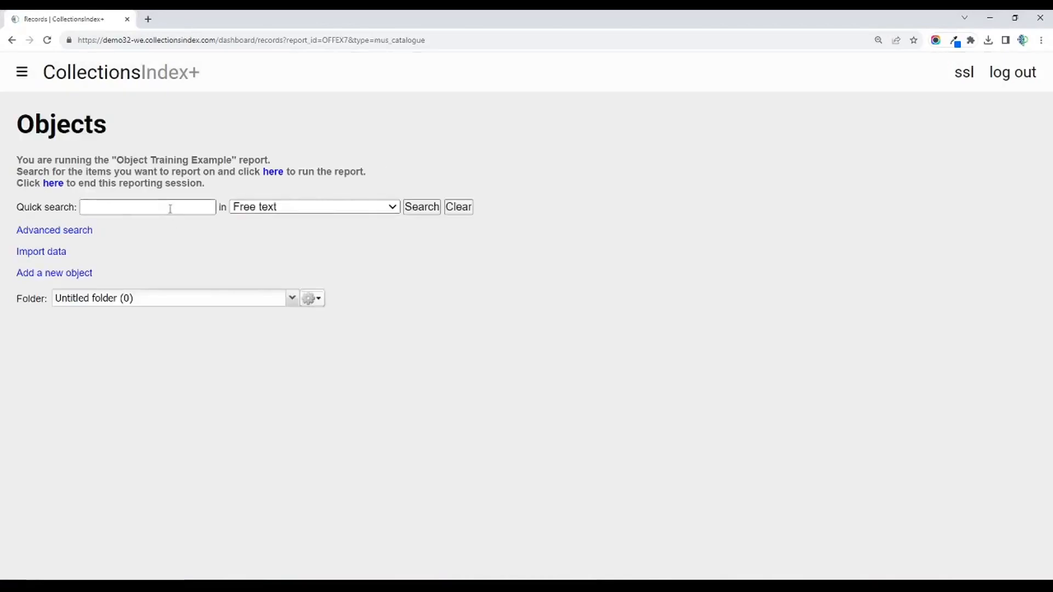
pyautogui.write('bust')
pyautogui.press('Return')
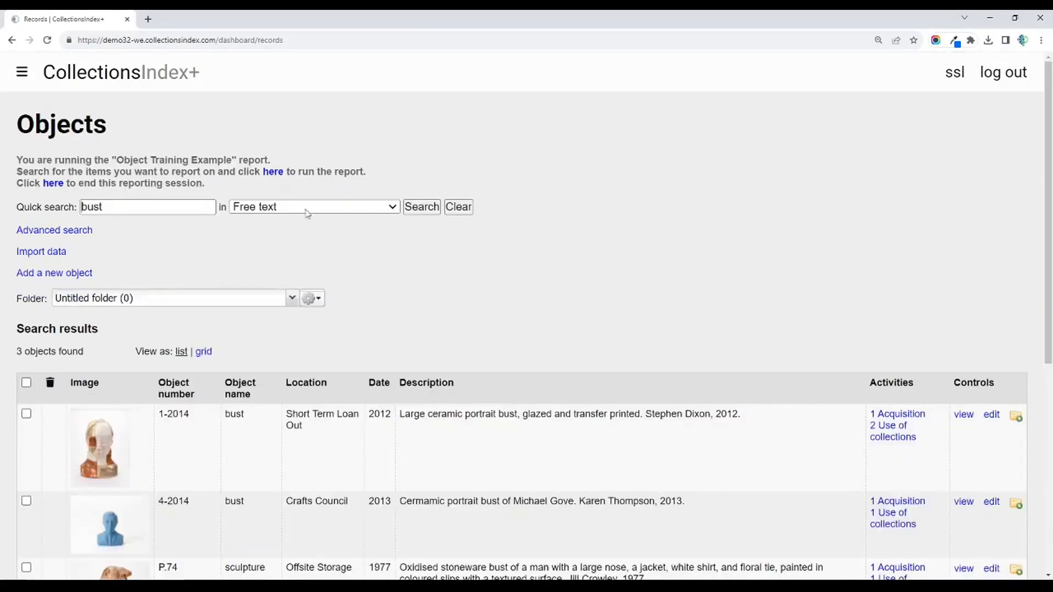
pyautogui.click(273, 173)
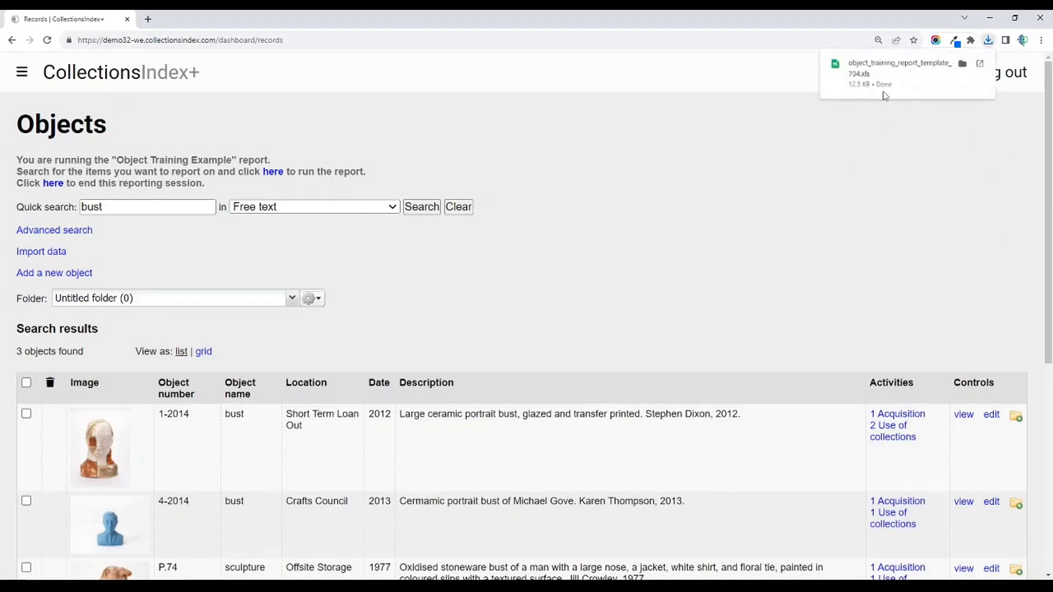
# Open the downloaded report spreadsheet in LibreOffice Calc, review the merged object rows in the maximized window, and return to CollectionsIndex+
pyautogui.click(882, 92)
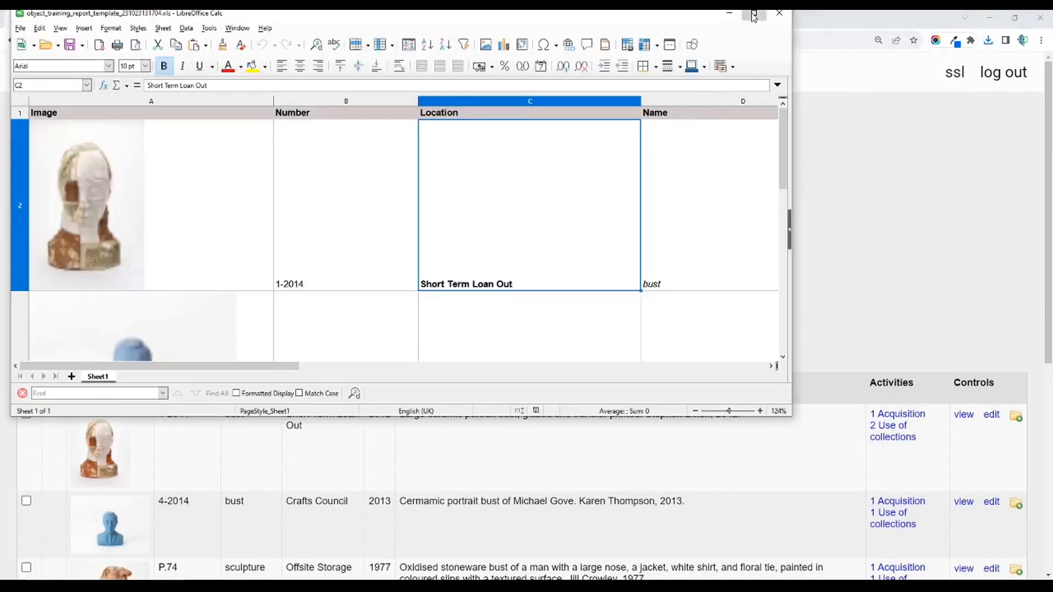
pyautogui.click(754, 15)
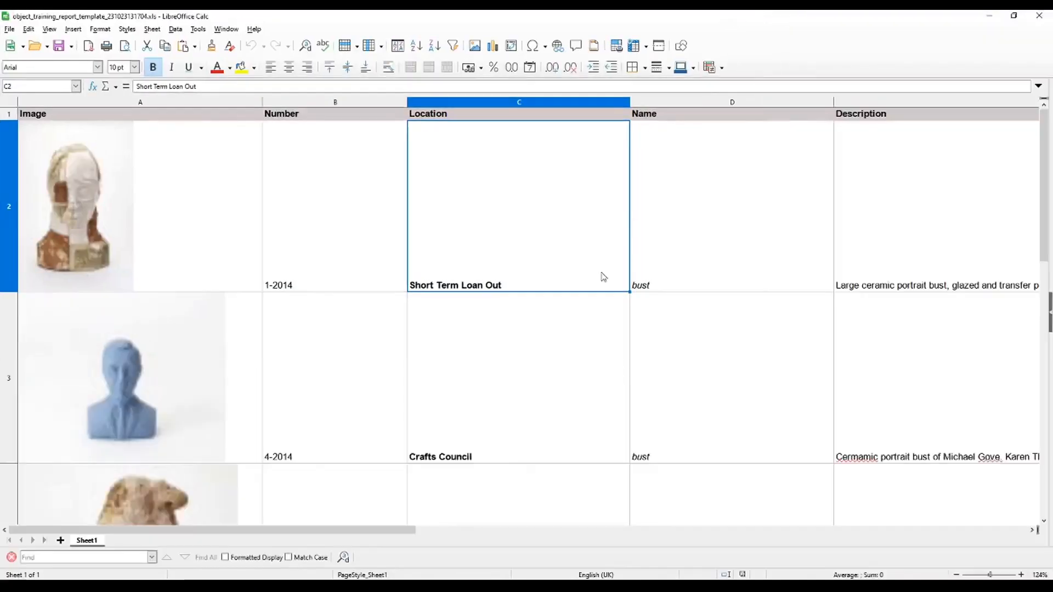
pyautogui.scroll(-1, 603, 277)
pyautogui.scroll(1, 604, 277)
pyautogui.click(989, 16)
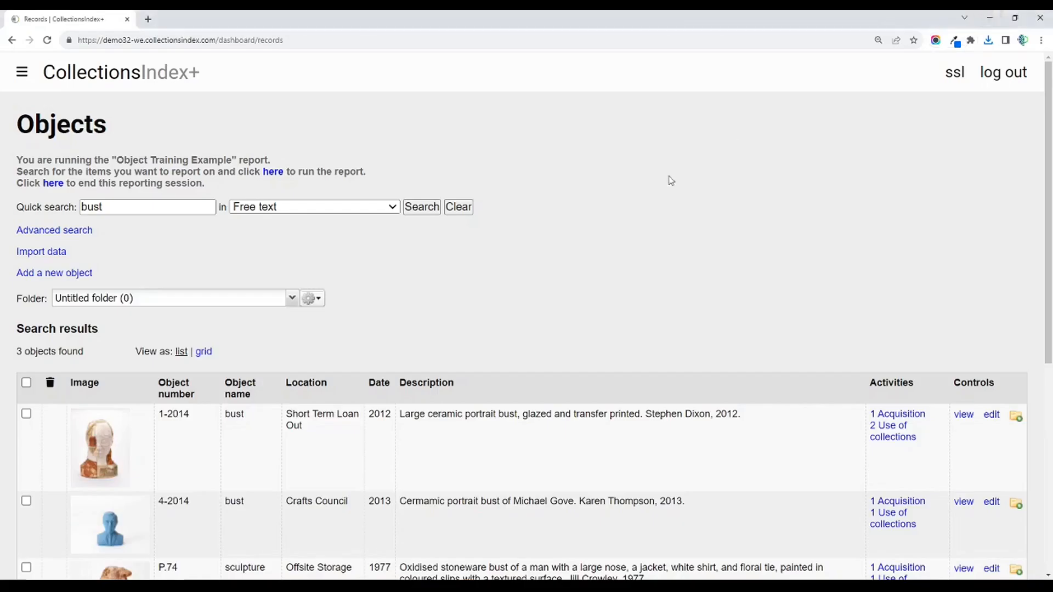
# End the reporting session and go back to the Dashboard with the navigation sidebar collapsed
pyautogui.click(50, 183)
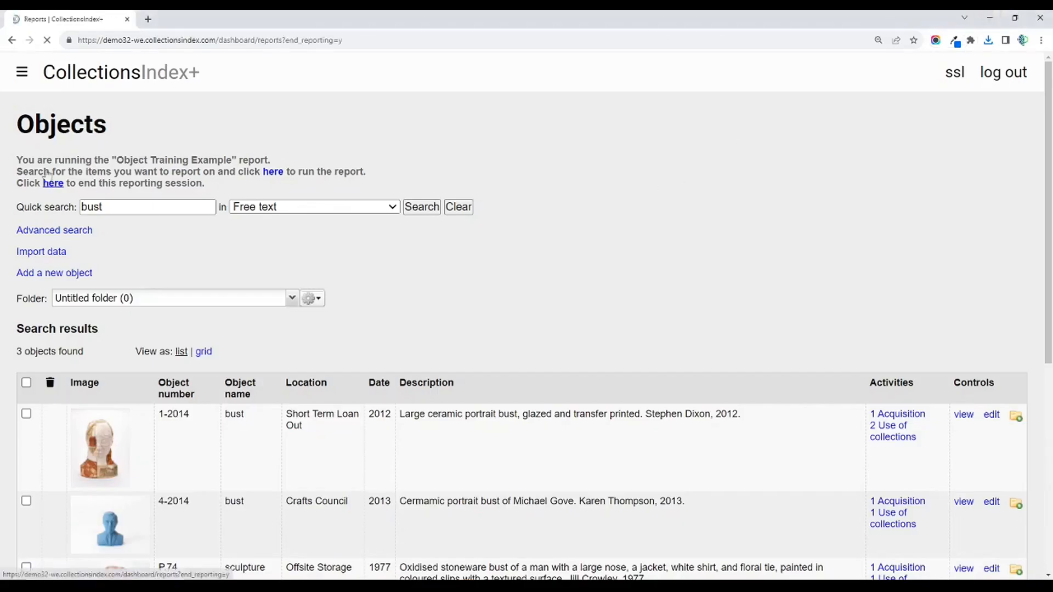
pyautogui.click(22, 72)
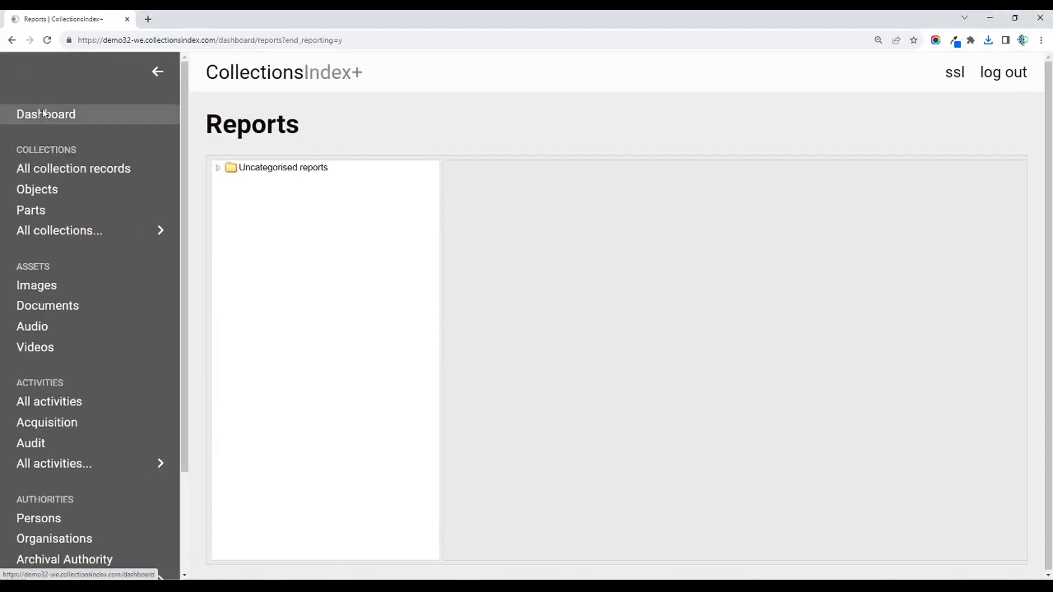
pyautogui.click(44, 114)
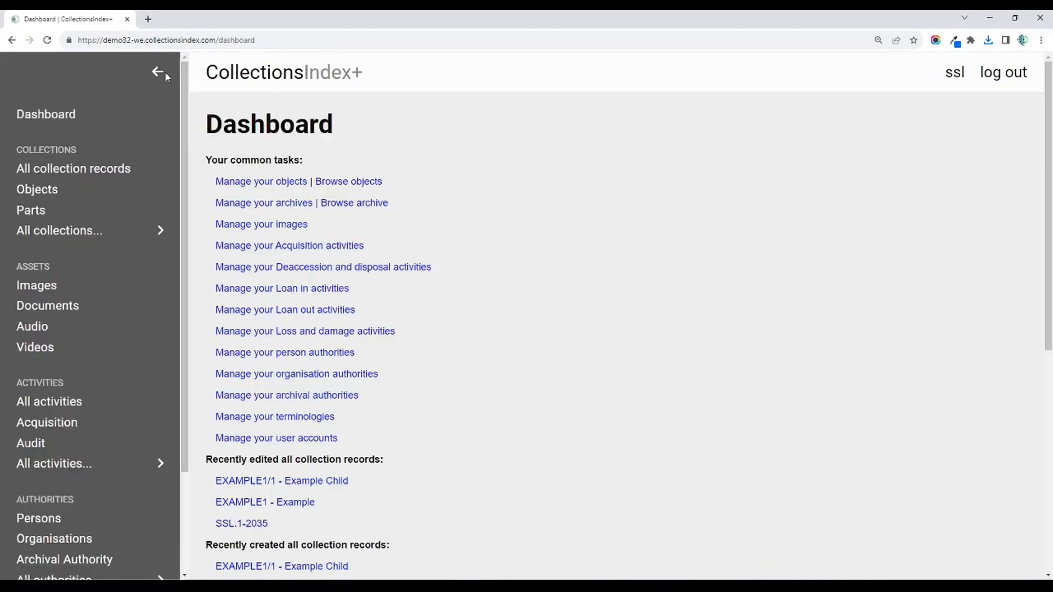
pyautogui.click(165, 73)
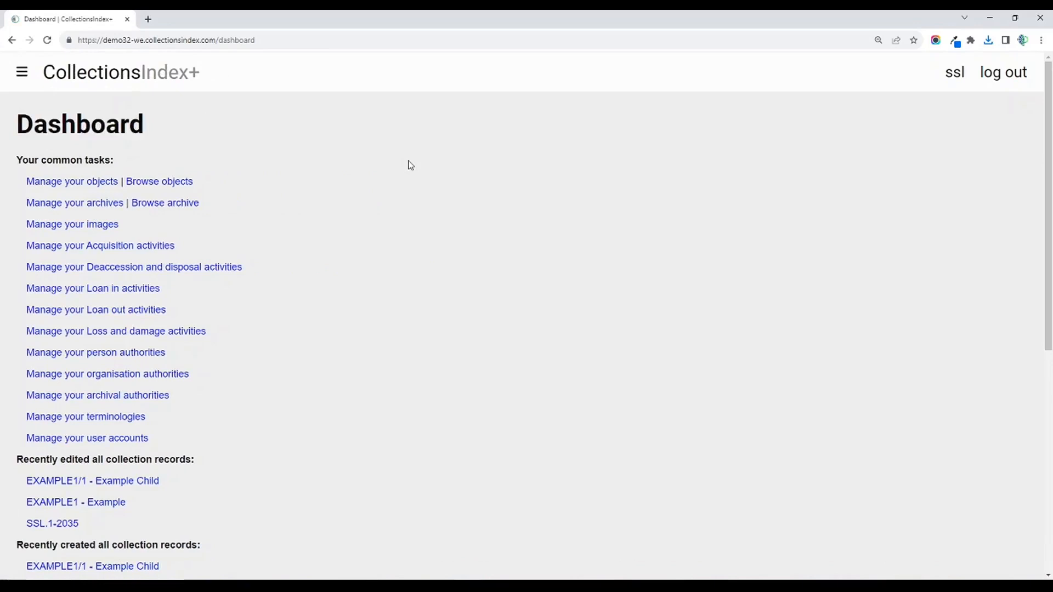